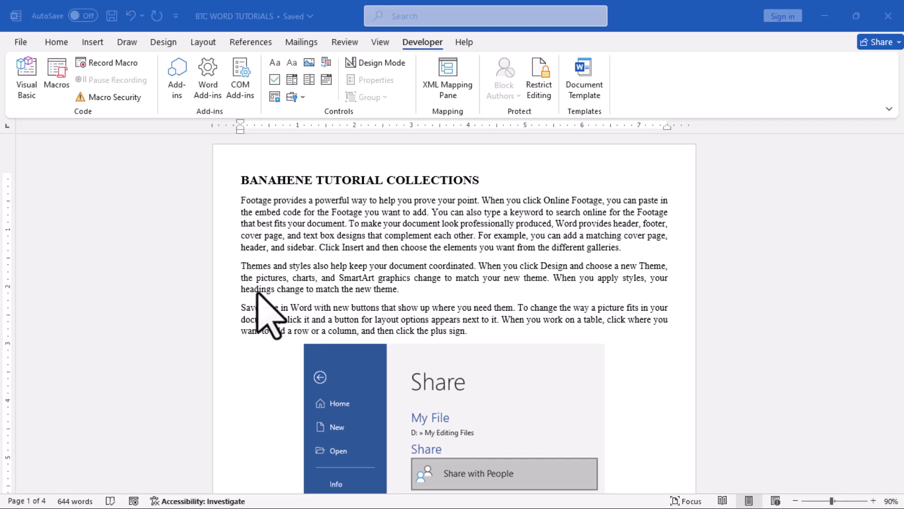
Step: Look through the document's text, shapes, bullet list and pictures, and return to the first page
{"action": "scroll", "coordinate": [476, 226], "scroll_direction": "down", "scroll_amount": 2}
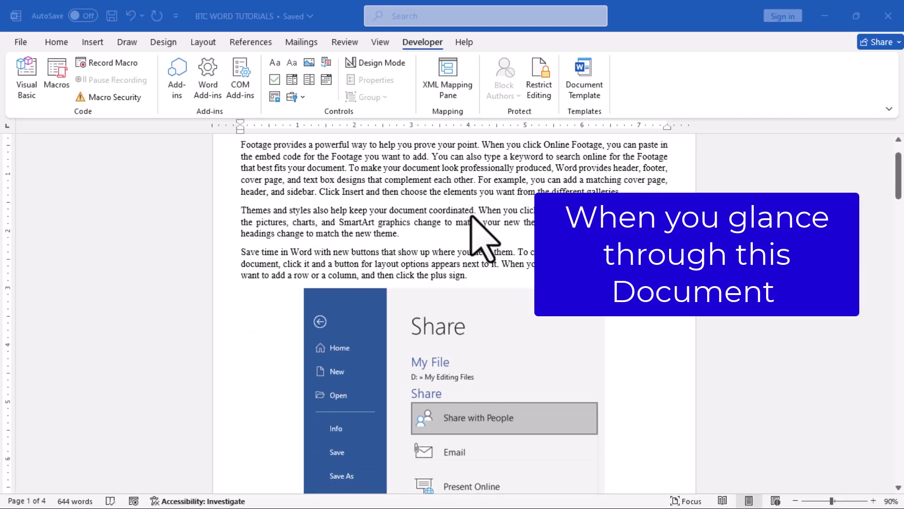
{"action": "scroll", "coordinate": [488, 311], "scroll_direction": "down", "scroll_amount": 8}
{"action": "scroll", "coordinate": [481, 344], "scroll_direction": "down", "scroll_amount": 14}
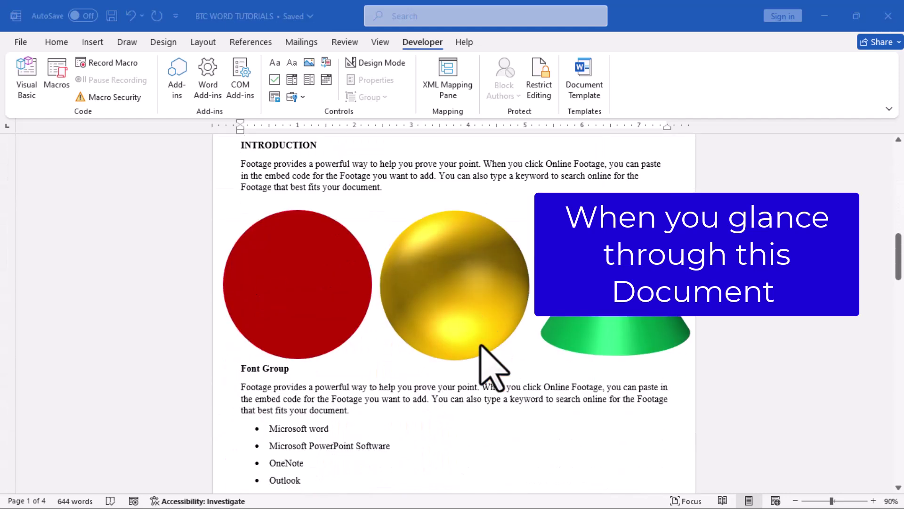
{"action": "scroll", "coordinate": [480, 346], "scroll_direction": "down", "scroll_amount": 8}
{"action": "scroll", "coordinate": [479, 346], "scroll_direction": "down", "scroll_amount": 4}
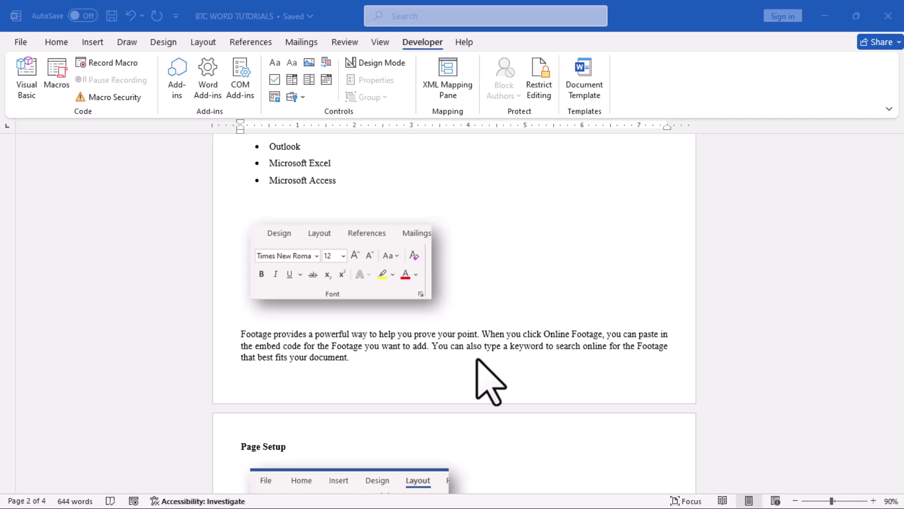
{"action": "scroll", "coordinate": [478, 367], "scroll_direction": "up", "scroll_amount": 6}
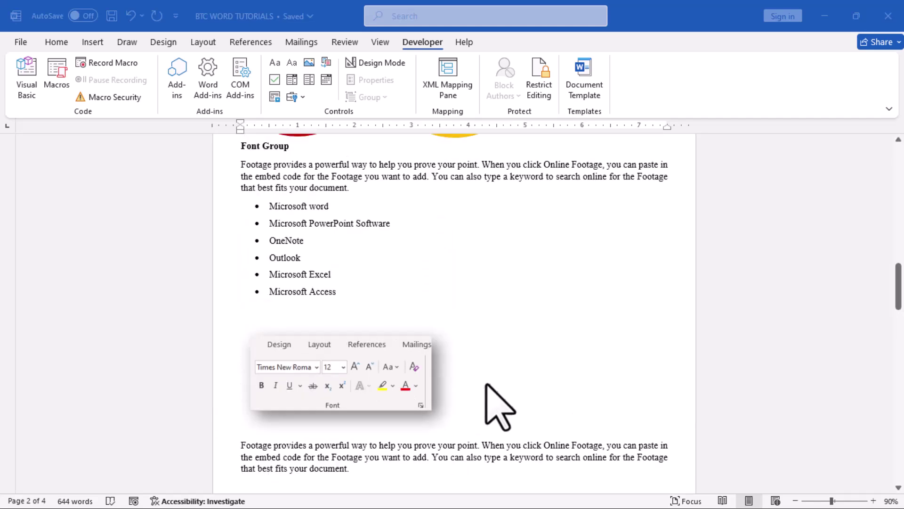
{"action": "scroll", "coordinate": [483, 417], "scroll_direction": "up", "scroll_amount": 2}
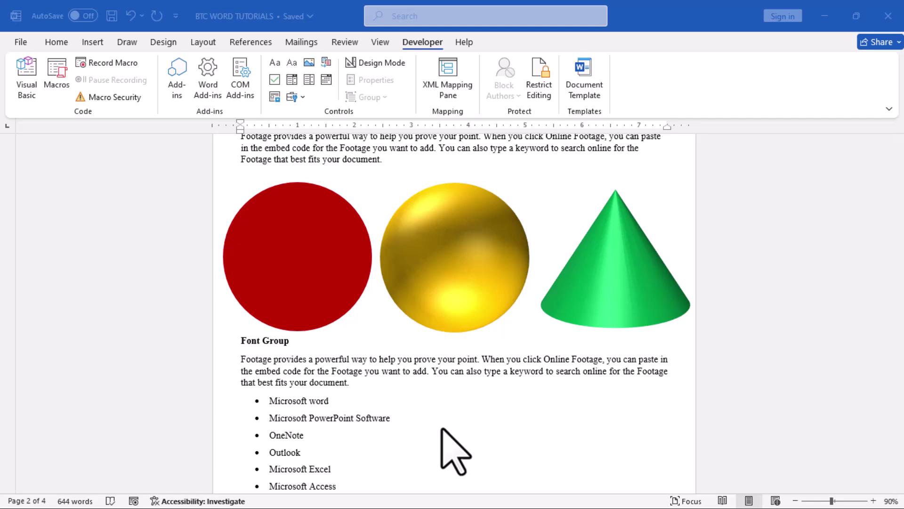
{"action": "scroll", "coordinate": [323, 448], "scroll_direction": "up", "scroll_amount": 2}
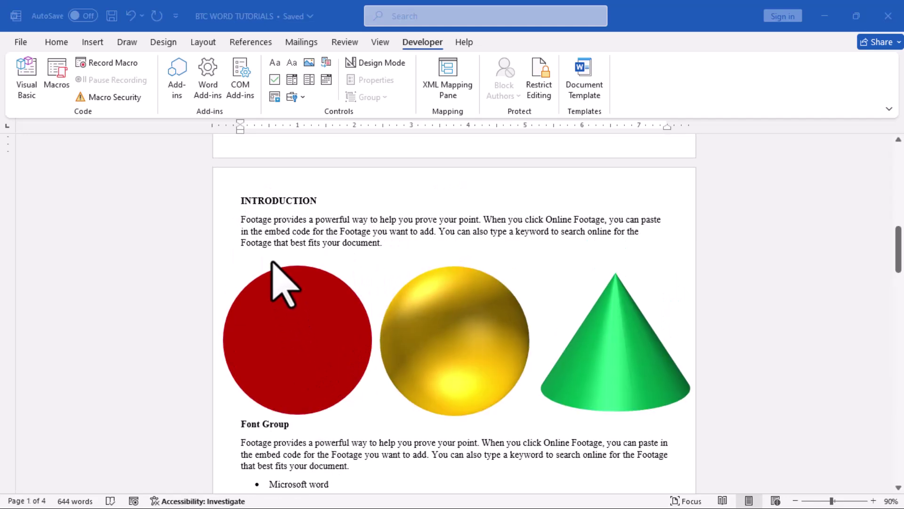
{"action": "scroll", "coordinate": [283, 292], "scroll_direction": "up", "scroll_amount": 1}
{"action": "scroll", "coordinate": [416, 310], "scroll_direction": "up", "scroll_amount": 2}
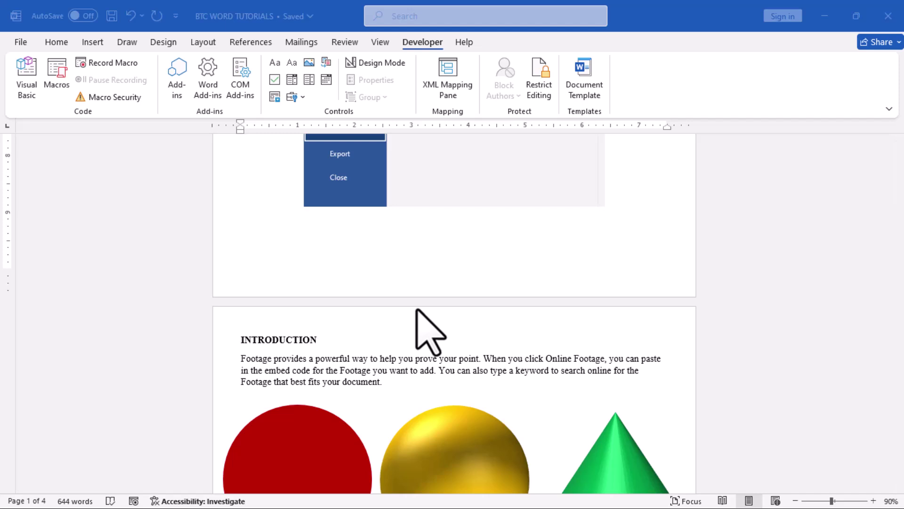
{"action": "scroll", "coordinate": [416, 309], "scroll_direction": "up", "scroll_amount": 10}
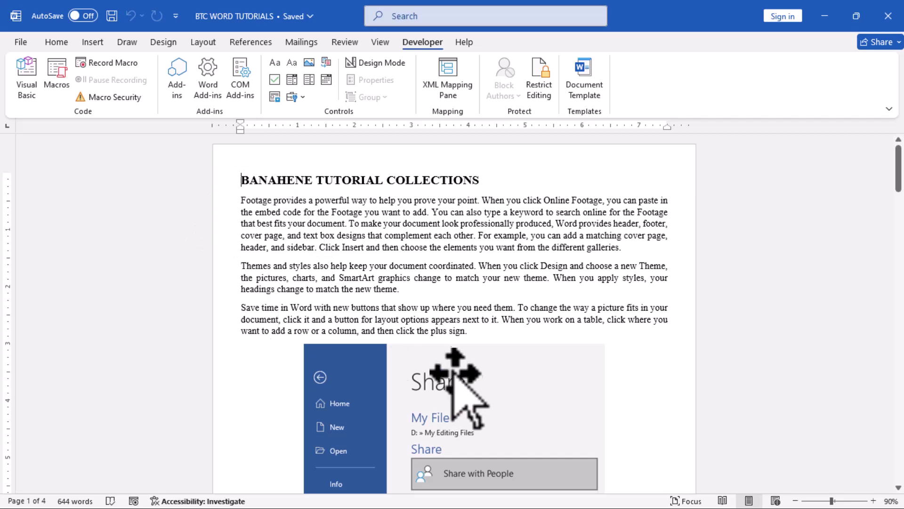
{"action": "scroll", "coordinate": [451, 372], "scroll_direction": "down", "scroll_amount": 4}
{"action": "scroll", "coordinate": [440, 424], "scroll_direction": "up", "scroll_amount": 2}
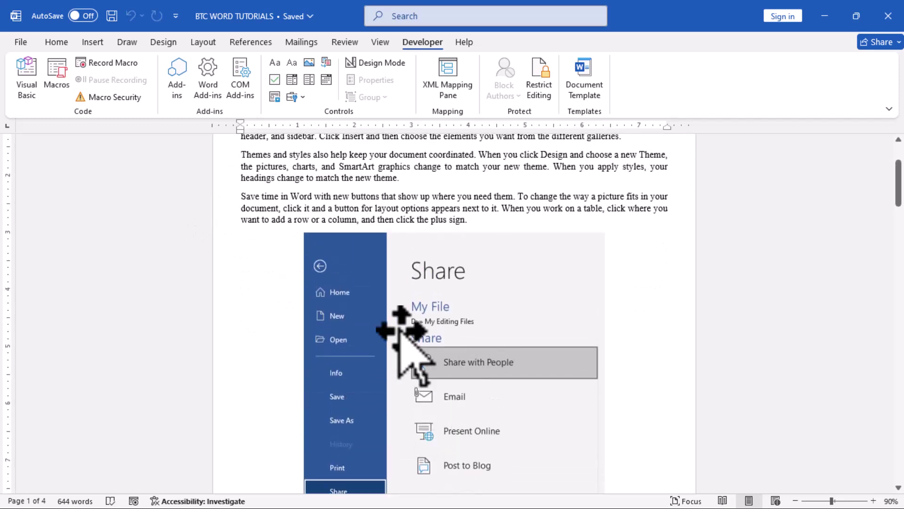
{"action": "scroll", "coordinate": [424, 373], "scroll_direction": "up", "scroll_amount": 3}
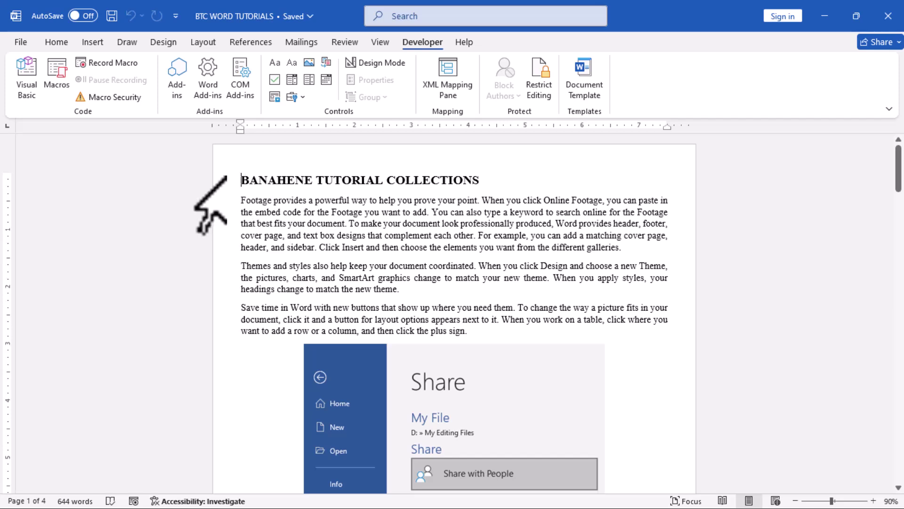
Step: Copy the BANAHENE TUTORIAL COLLECTIONS heading together with the three paragraphs below it
{"action": "left_click_drag", "start_coordinate": [227, 180], "coordinate": [217, 334]}
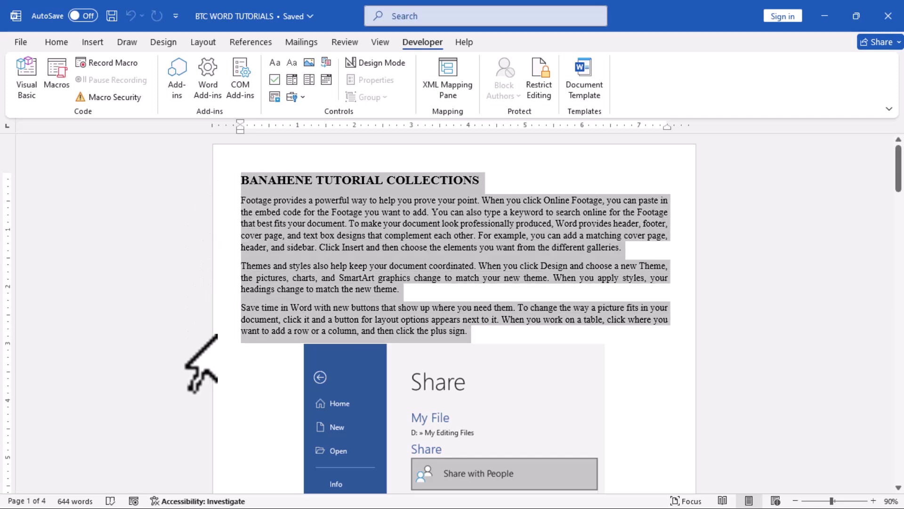
{"action": "right_click", "coordinate": [386, 194]}
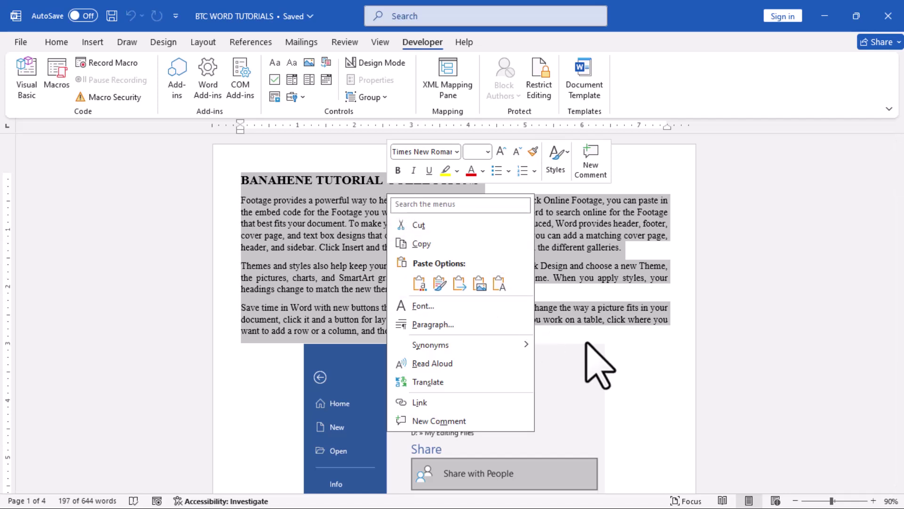
{"action": "key", "text": "Escape"}
{"action": "key", "text": "ctrl+c"}
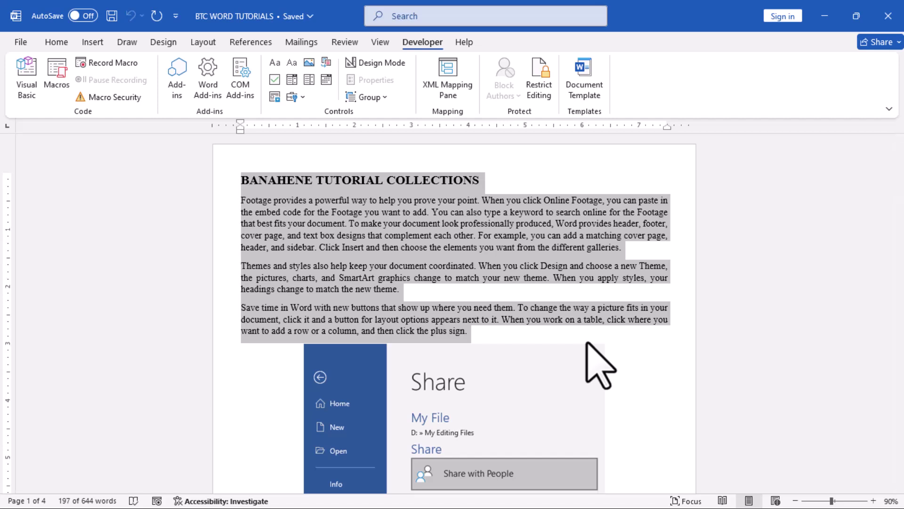
Step: Create a new blank document
{"action": "key", "text": "ctrl+n"}
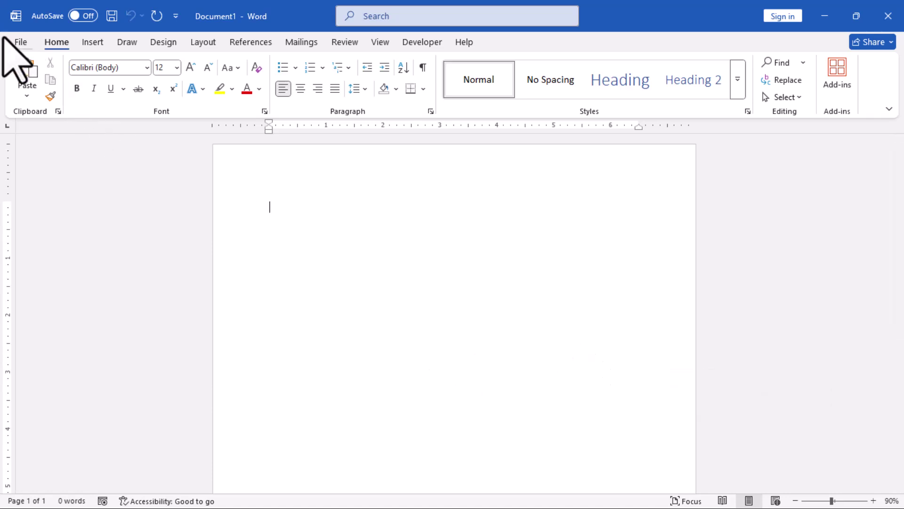
{"action": "left_click", "coordinate": [15, 40]}
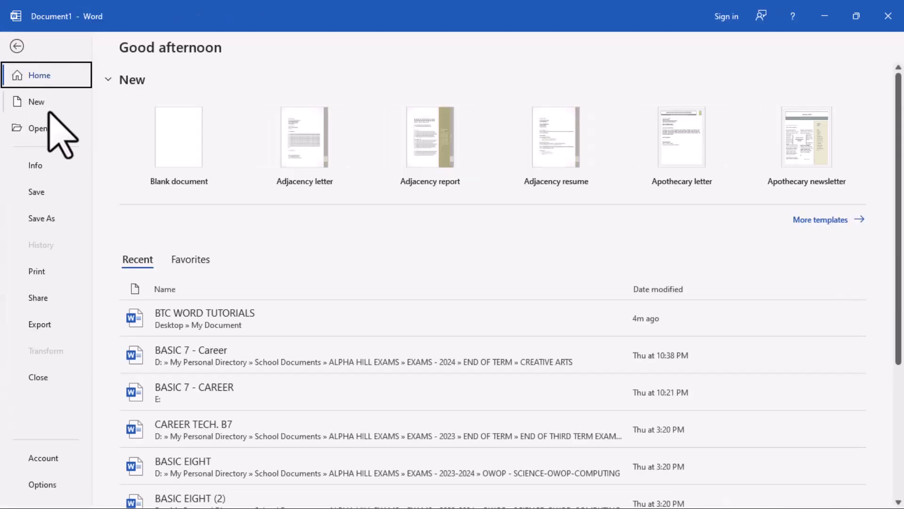
{"action": "left_click", "coordinate": [195, 177]}
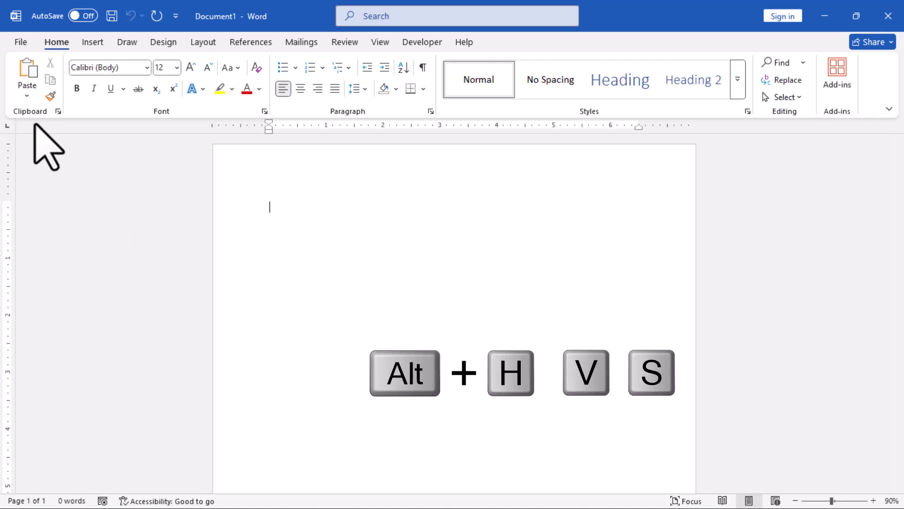
Step: Paste the copied text into the blank document with Paste Special as Picture (Enhanced Metafile)
{"action": "key", "text": "alt+h"}
{"action": "key", "text": "v"}
{"action": "key", "text": "s"}
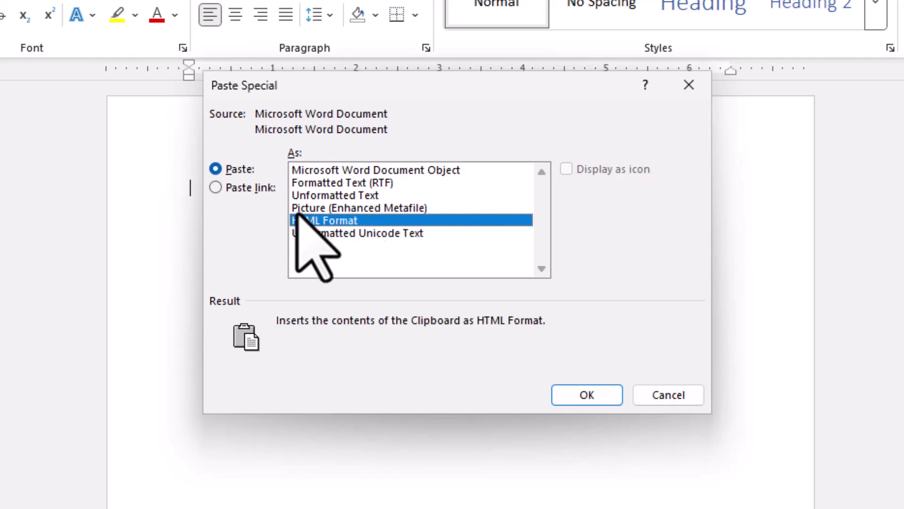
{"action": "left_click", "coordinate": [403, 207]}
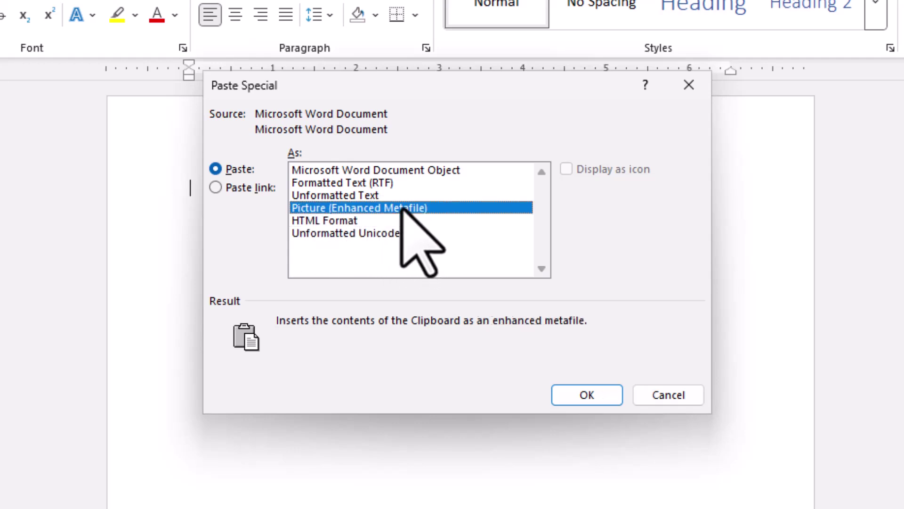
{"action": "left_click", "coordinate": [585, 396]}
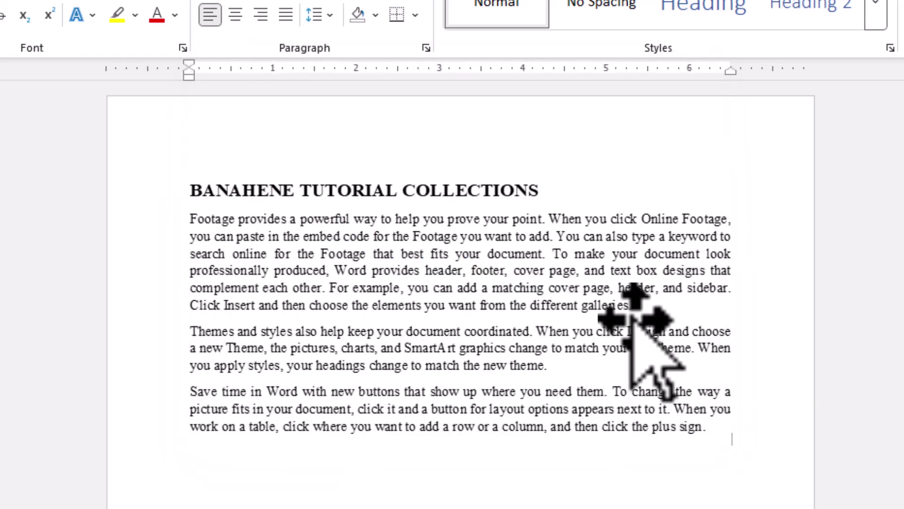
Step: Set the pasted text picture's layout to In Front of Text so it can be moved freely
{"action": "left_click", "coordinate": [481, 268]}
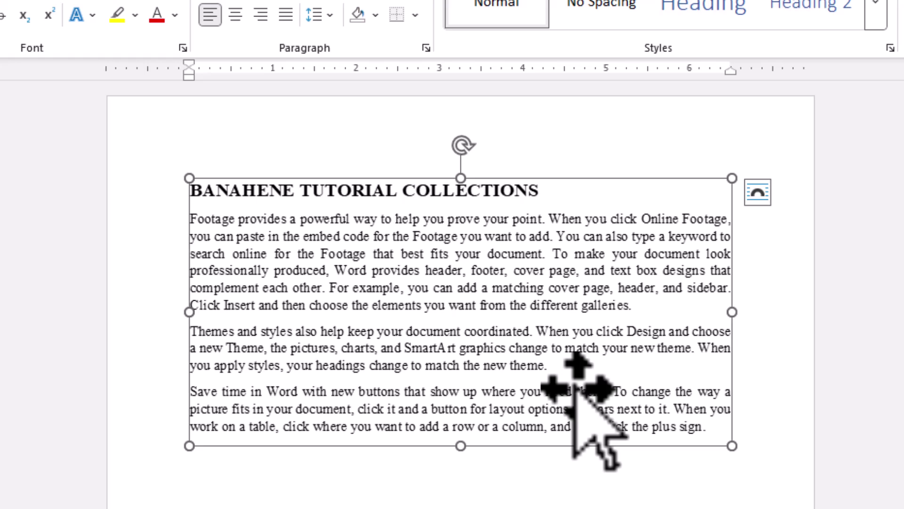
{"action": "left_click", "coordinate": [758, 193]}
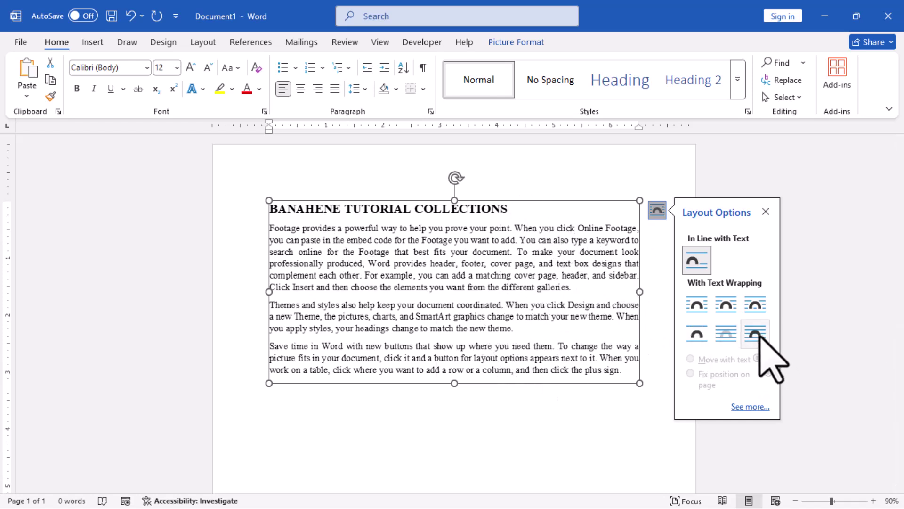
{"action": "left_click", "coordinate": [756, 335]}
{"action": "mouse_move", "coordinate": [450, 304]}
{"action": "left_mouse_down"}
{"action": "mouse_move", "coordinate": [439, 347]}
{"action": "mouse_move", "coordinate": [448, 298]}
{"action": "left_mouse_up"}
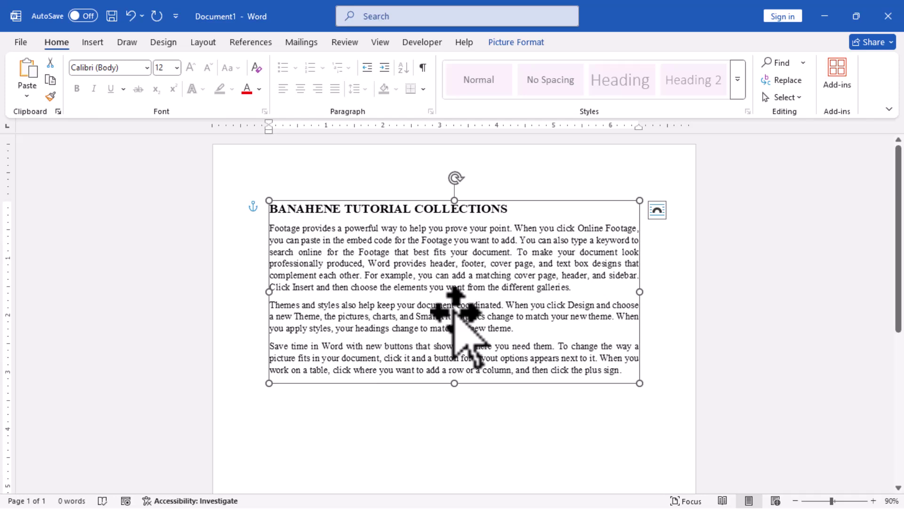
Step: Try to save the text picture in the Pictures folder with JPEG File Interchange Format as the file type
{"action": "right_click", "coordinate": [405, 247]}
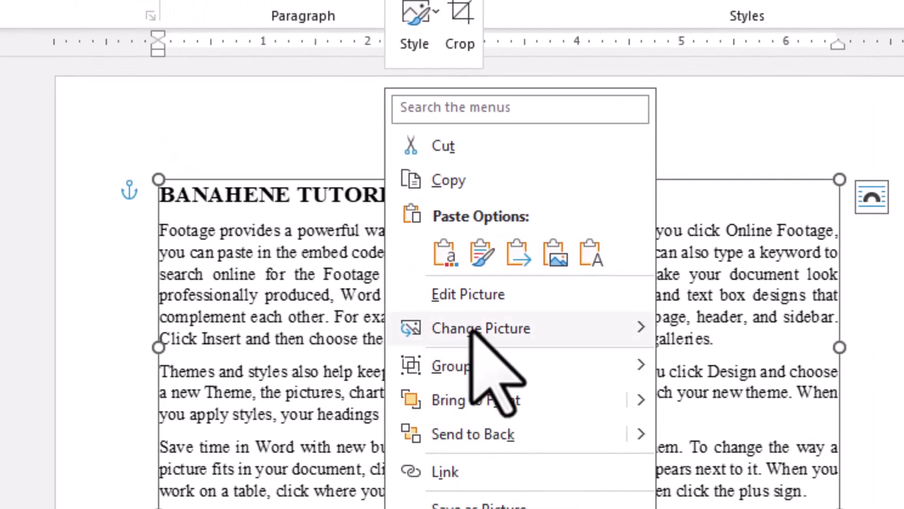
{"action": "mouse_move", "coordinate": [469, 328]}
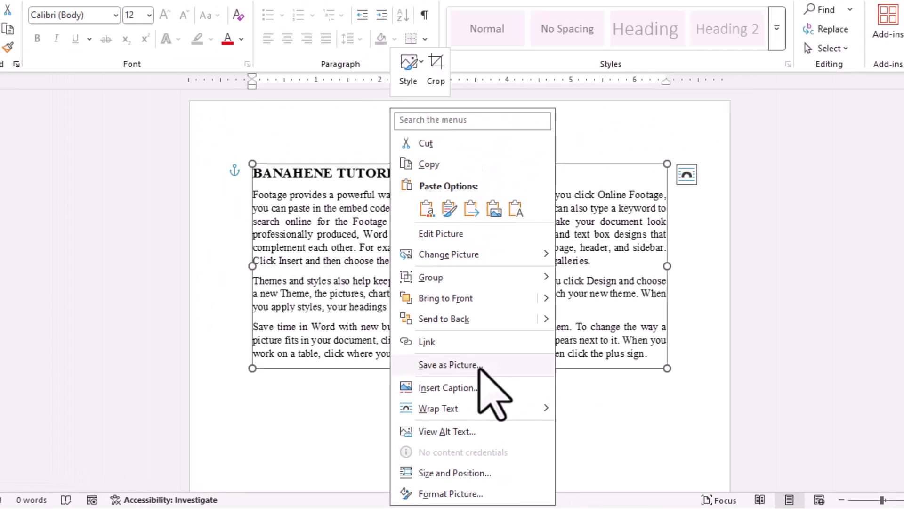
{"action": "left_click", "coordinate": [526, 278]}
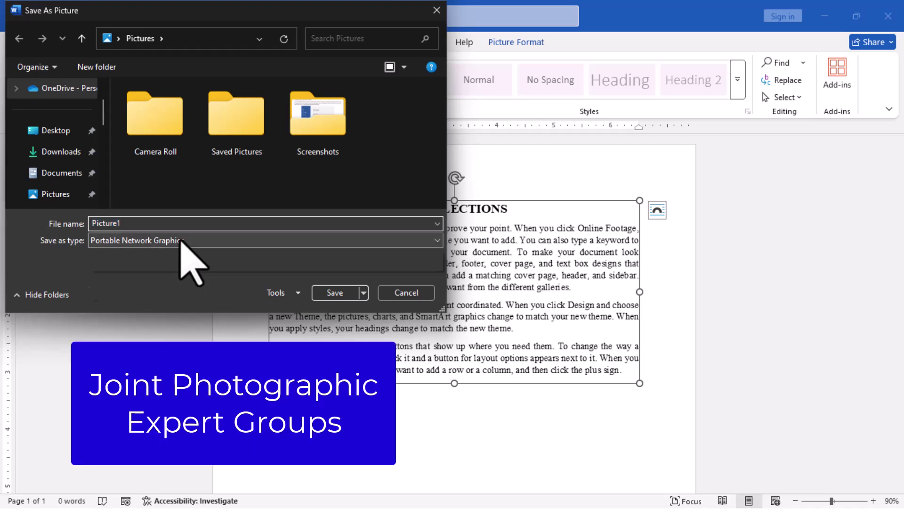
{"action": "left_click", "coordinate": [181, 241]}
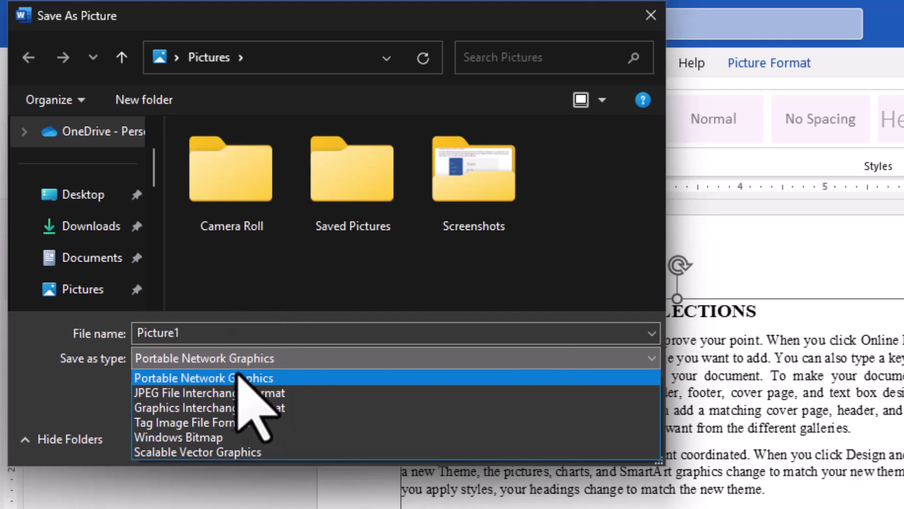
{"action": "left_click", "coordinate": [206, 394]}
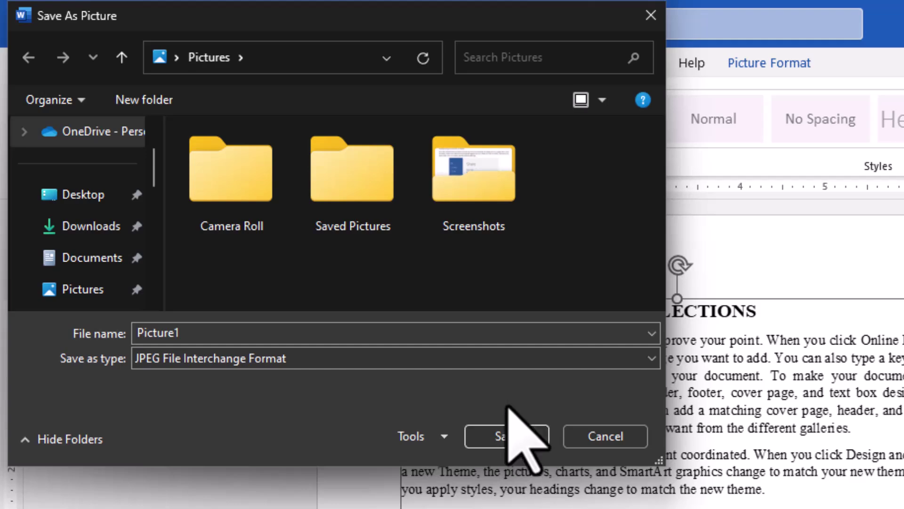
{"action": "key", "text": "Escape"}
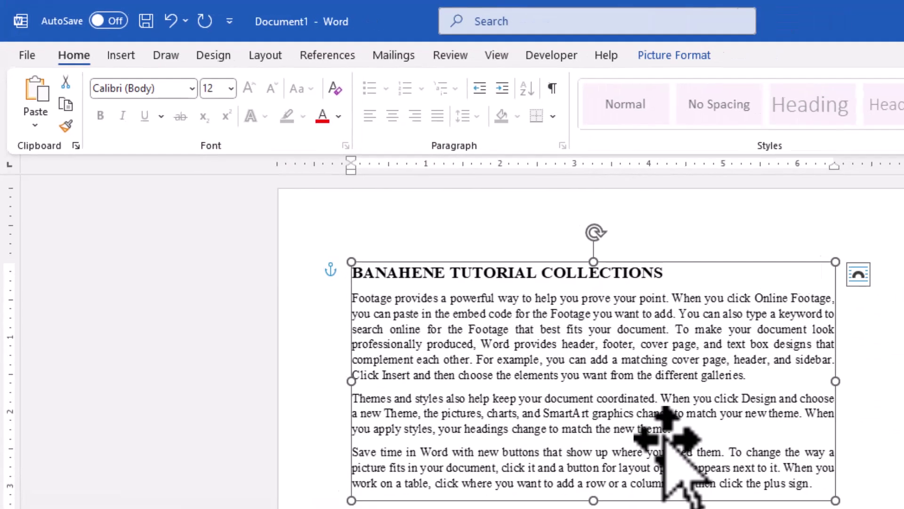
{"action": "left_click", "coordinate": [732, 508]}
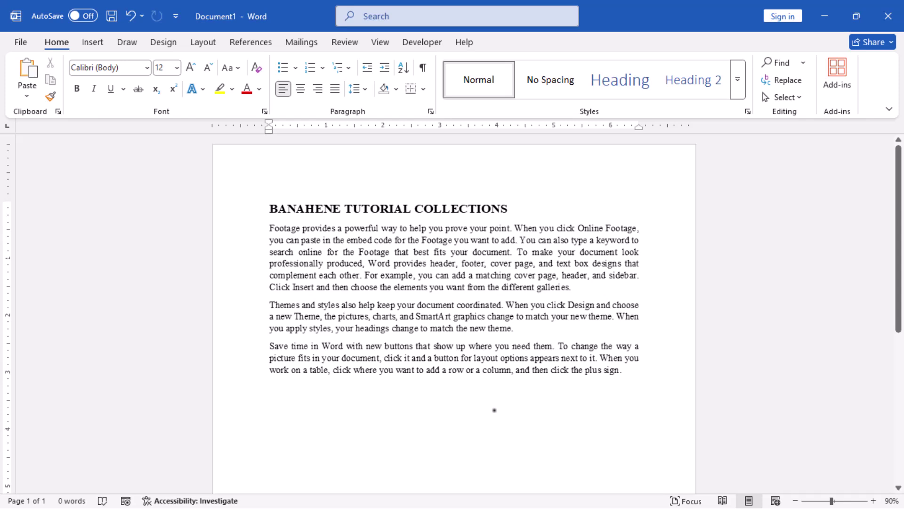
Step: Switch to the BTC WORD TUTORIALS document and select the INTRODUCTION heading with the paragraph below it
{"action": "key", "text": "alt+Tab"}
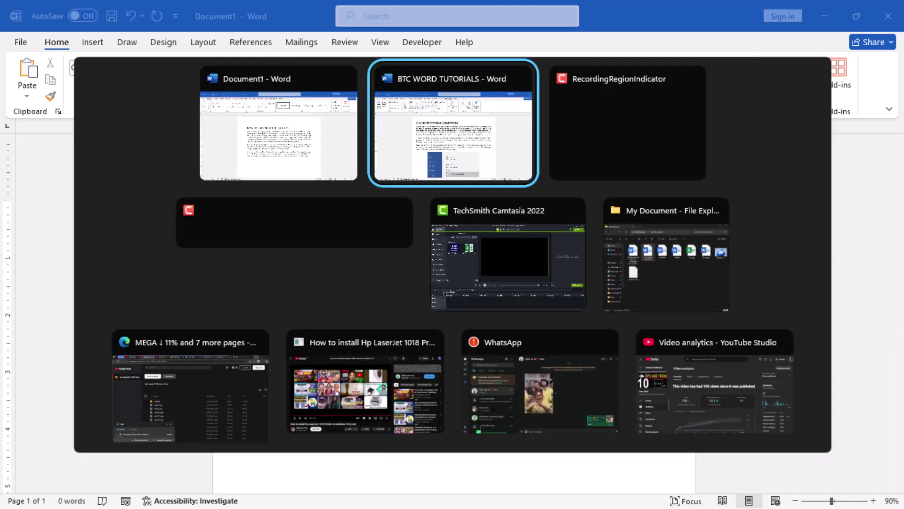
{"action": "scroll", "coordinate": [394, 380], "scroll_direction": "down", "scroll_amount": 10}
{"action": "left_click", "coordinate": [389, 360]}
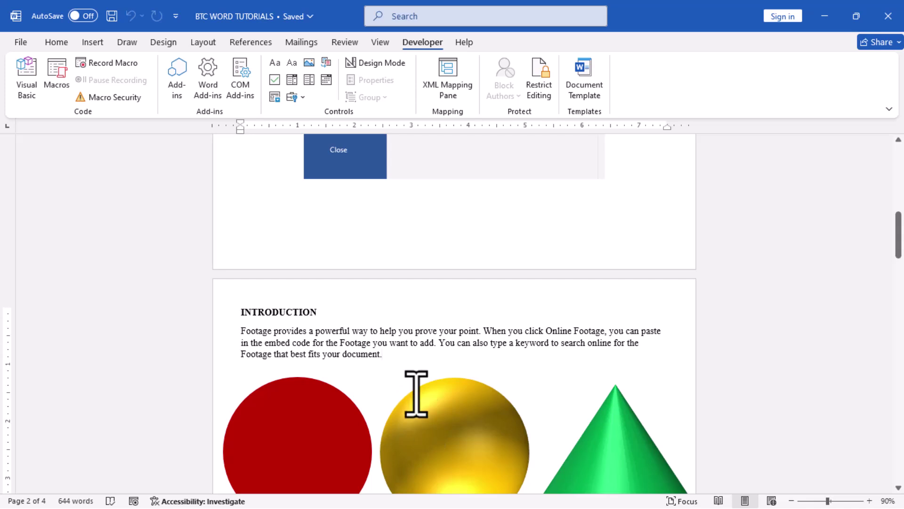
{"action": "key", "text": "shift+Up"}
{"action": "key", "text": "shift+Up"}
{"action": "key", "text": "shift+Up"}
{"action": "key", "text": "shift+Home"}
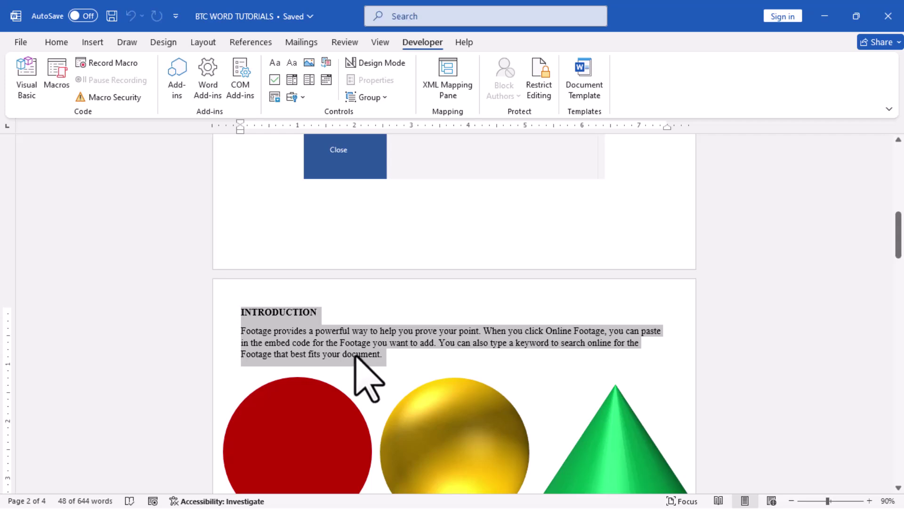
Step: Switch to Document1 and paste the copied introduction text below the existing text picture with Paste Special as Picture (Enhanced Metafile)
{"action": "key", "text": "alt+Tab"}
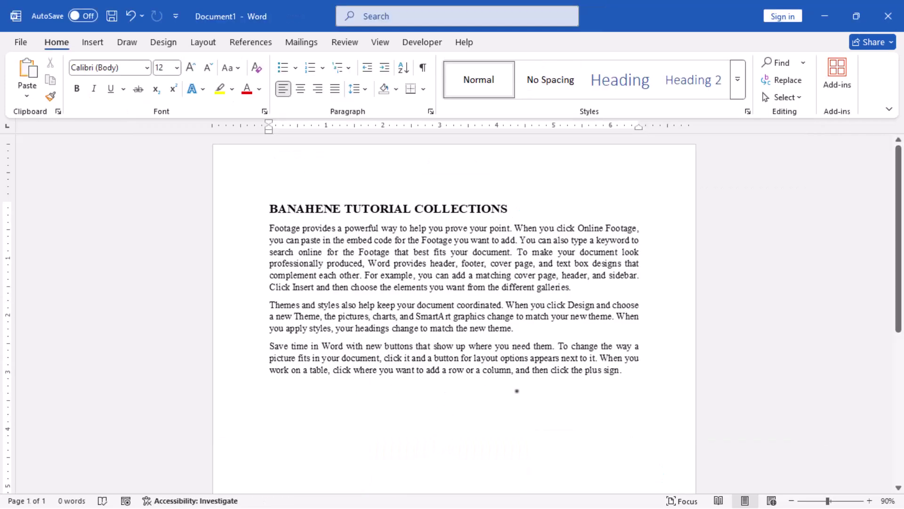
{"action": "left_click", "coordinate": [643, 377]}
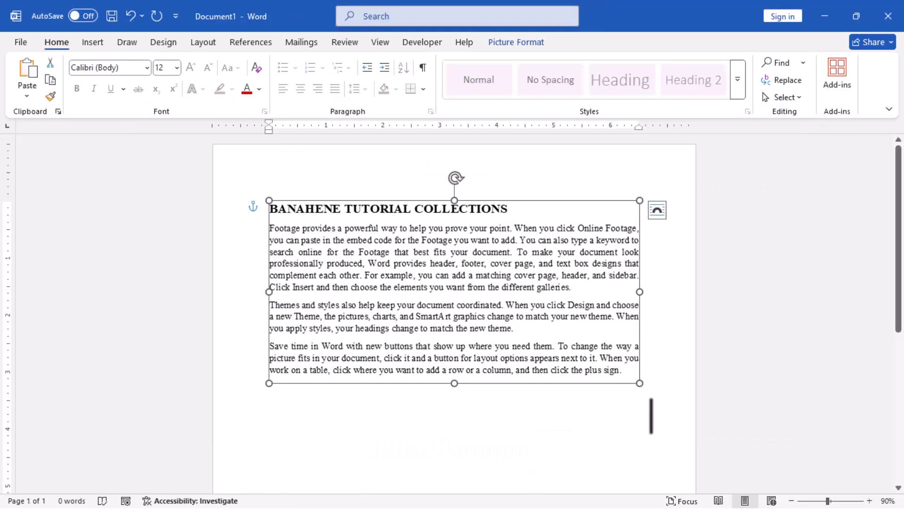
{"action": "key", "text": "Escape"}
{"action": "double_click", "coordinate": [306, 394]}
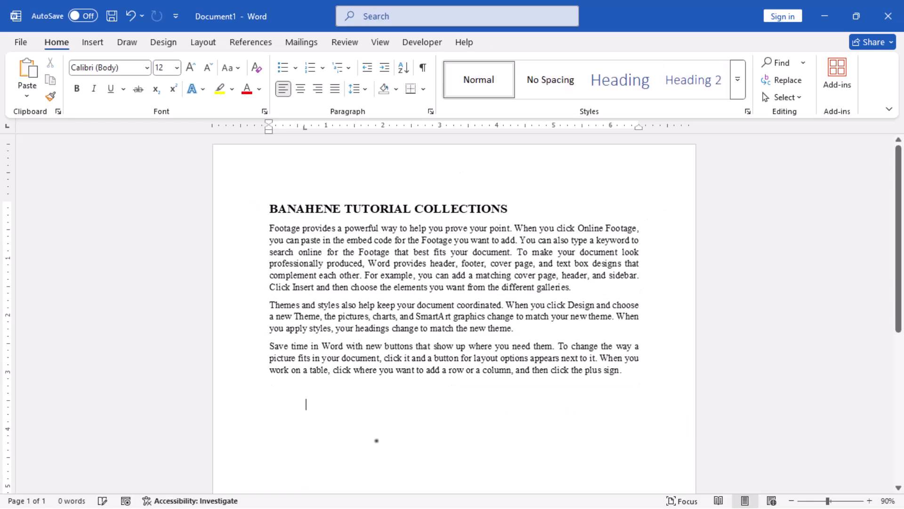
{"action": "key", "text": "ctrl+z"}
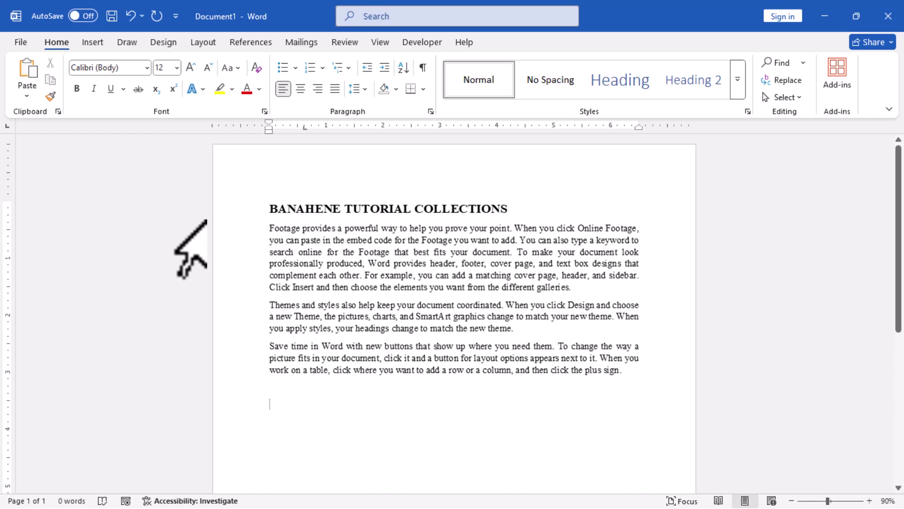
{"action": "key", "text": "ctrl+alt+v"}
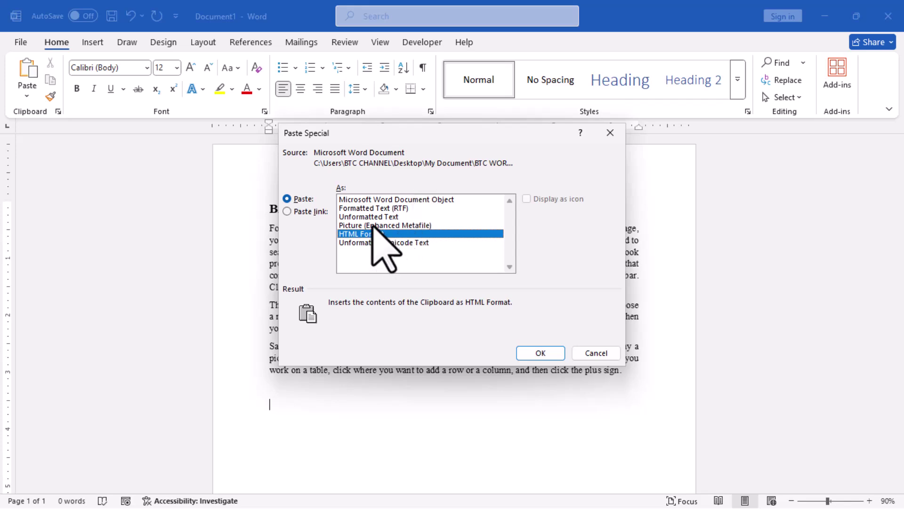
{"action": "left_click", "coordinate": [376, 226]}
{"action": "left_click", "coordinate": [551, 354]}
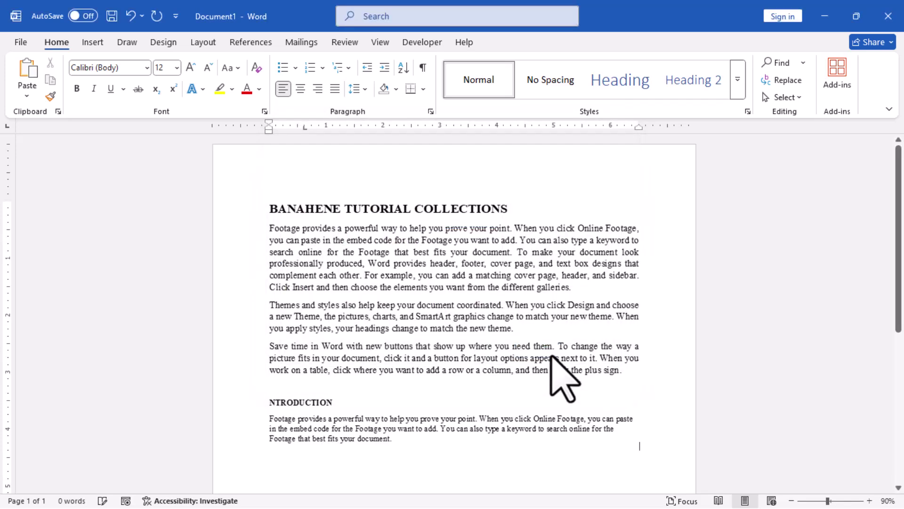
Step: Set the pasted introduction picture's layout to In Front of Text
{"action": "scroll", "coordinate": [580, 414], "scroll_direction": "down", "scroll_amount": 2}
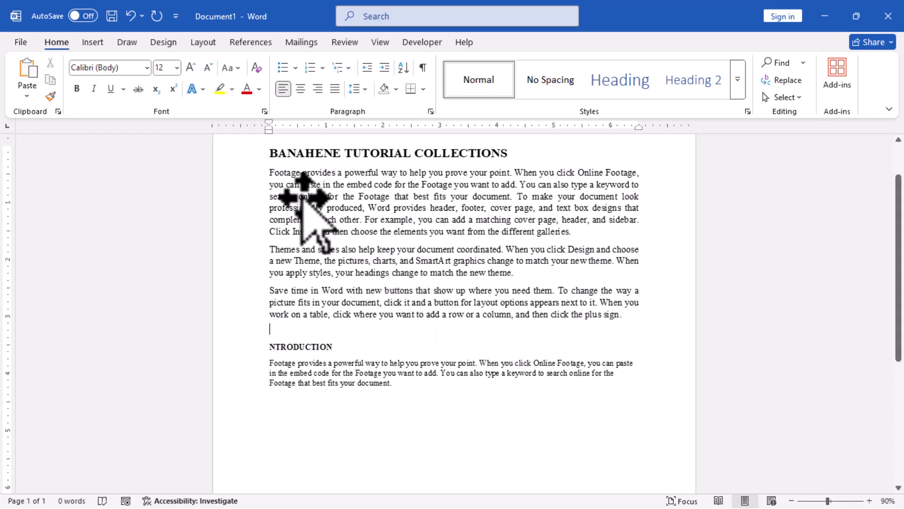
{"action": "scroll", "coordinate": [422, 202], "scroll_direction": "down", "scroll_amount": 3}
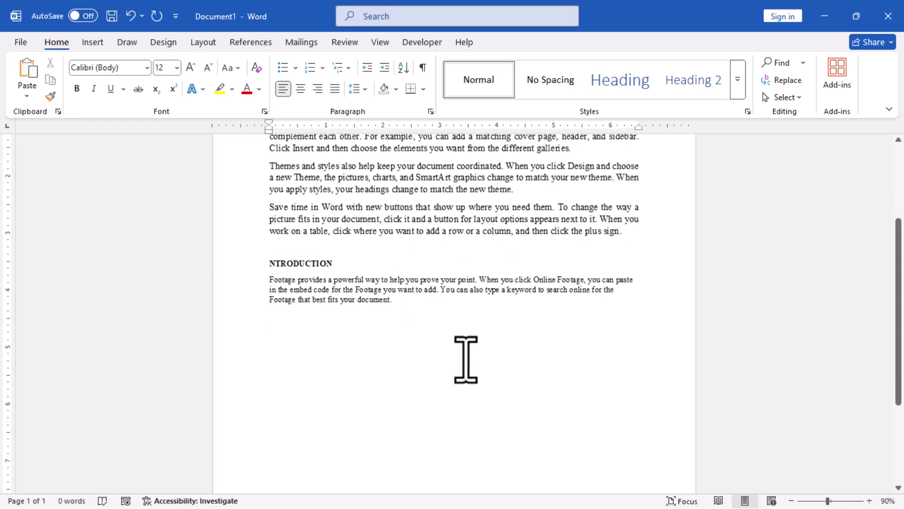
{"action": "scroll", "coordinate": [461, 363], "scroll_direction": "up", "scroll_amount": 3}
{"action": "left_click", "coordinate": [310, 375]}
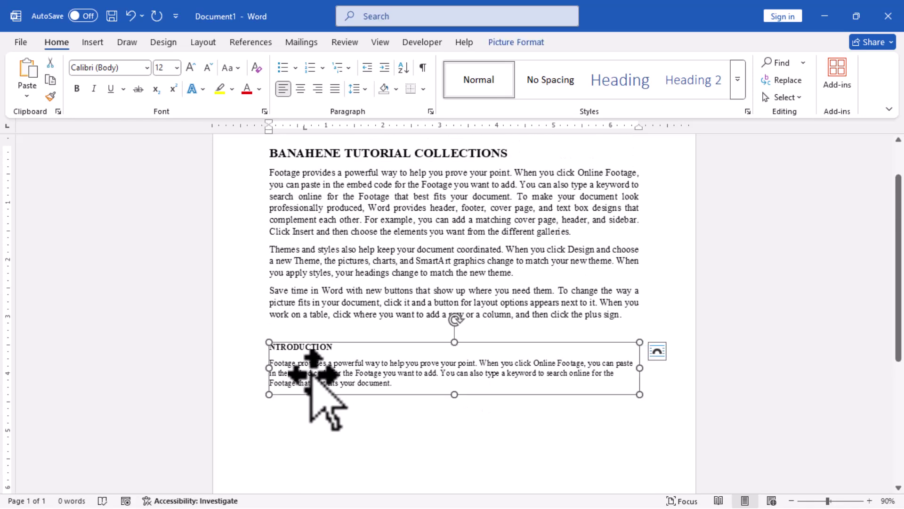
{"action": "left_click", "coordinate": [659, 353]}
{"action": "left_click", "coordinate": [755, 421]}
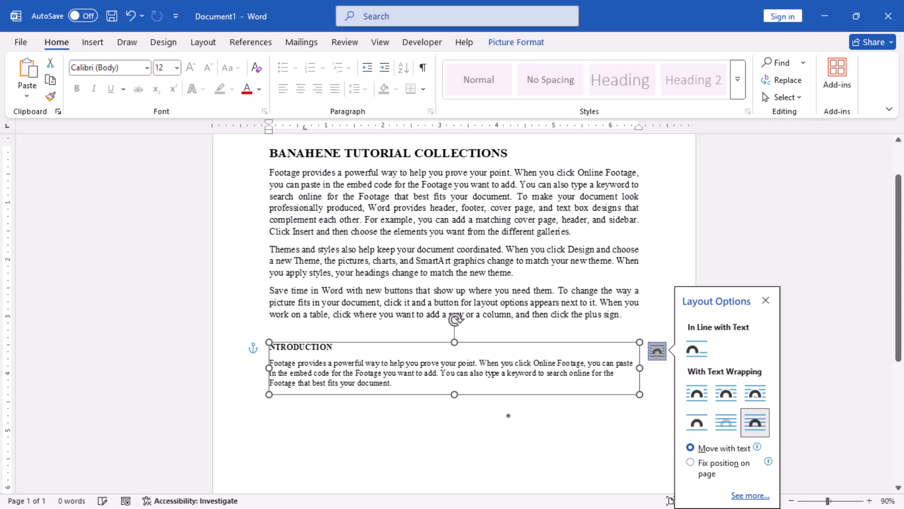
{"action": "left_click", "coordinate": [530, 426]}
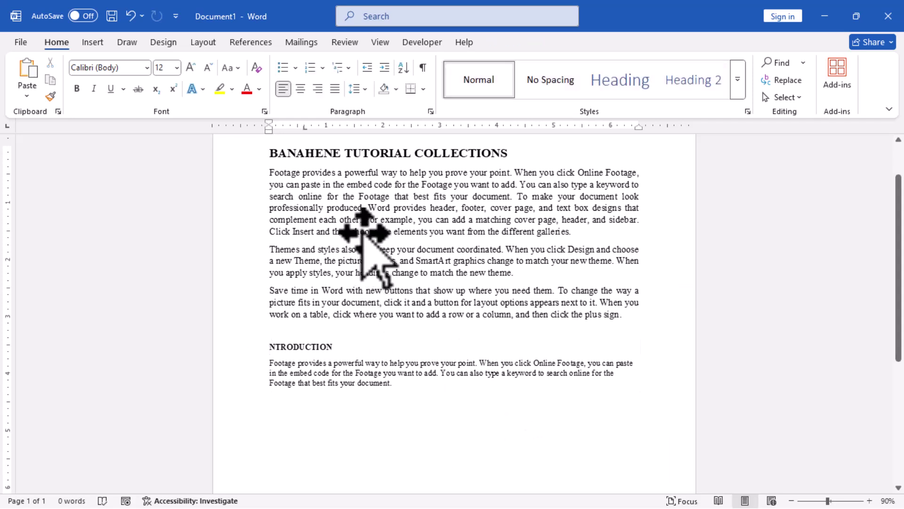
{"action": "left_click", "coordinate": [369, 282]}
{"action": "left_click", "coordinate": [379, 369]}
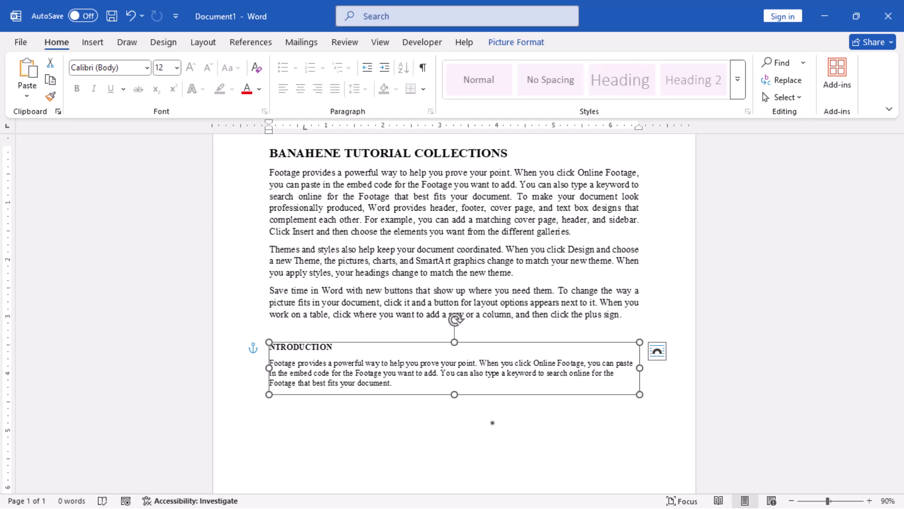
Step: Switch to the BTC WORD TUTORIALS document and copy the Share screen picture above the INTRODUCTION section
{"action": "key", "text": "alt+Tab"}
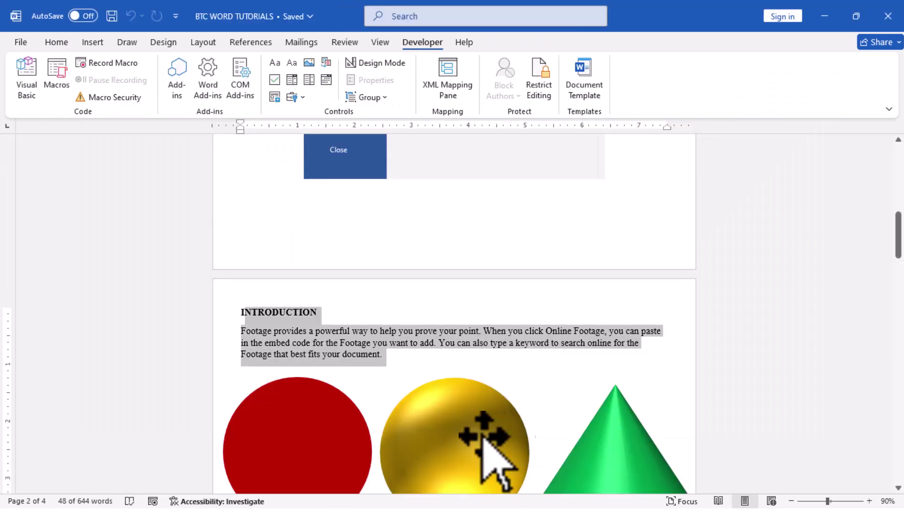
{"action": "scroll", "coordinate": [411, 312], "scroll_direction": "up", "scroll_amount": 10}
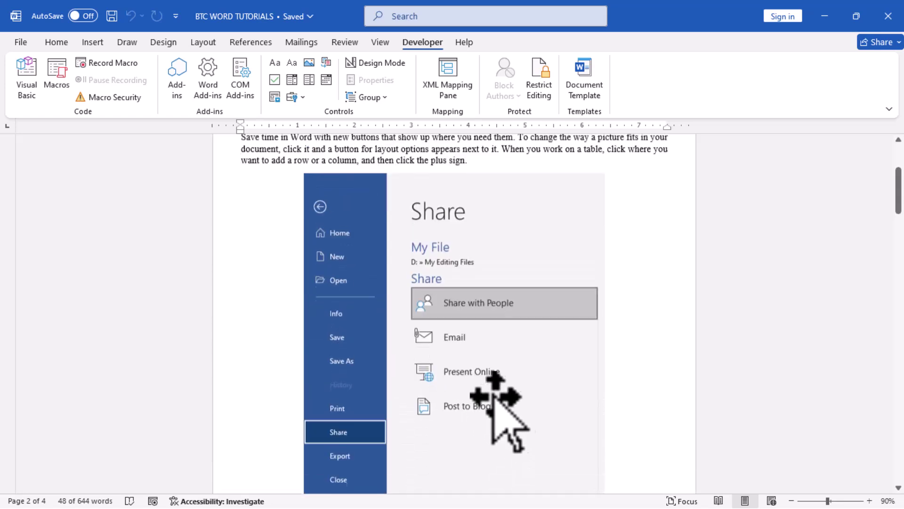
{"action": "left_click", "coordinate": [421, 295]}
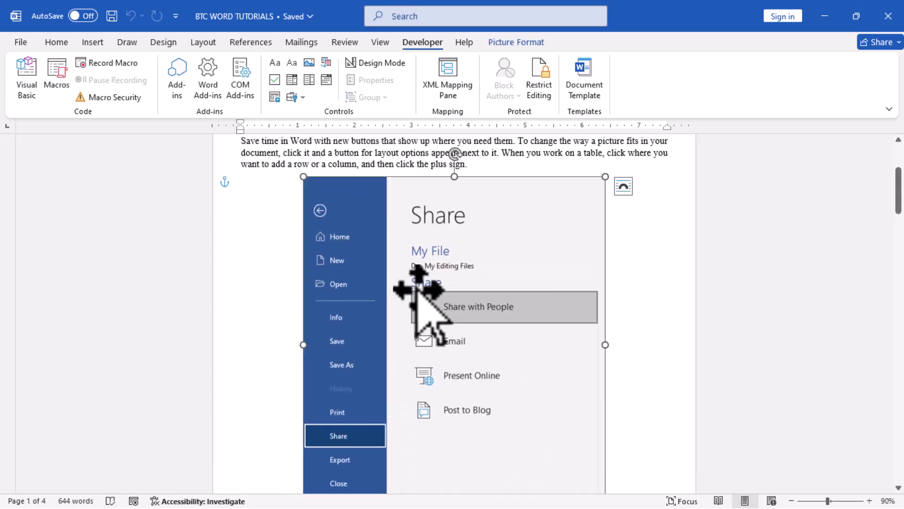
{"action": "key", "text": "ctrl+c"}
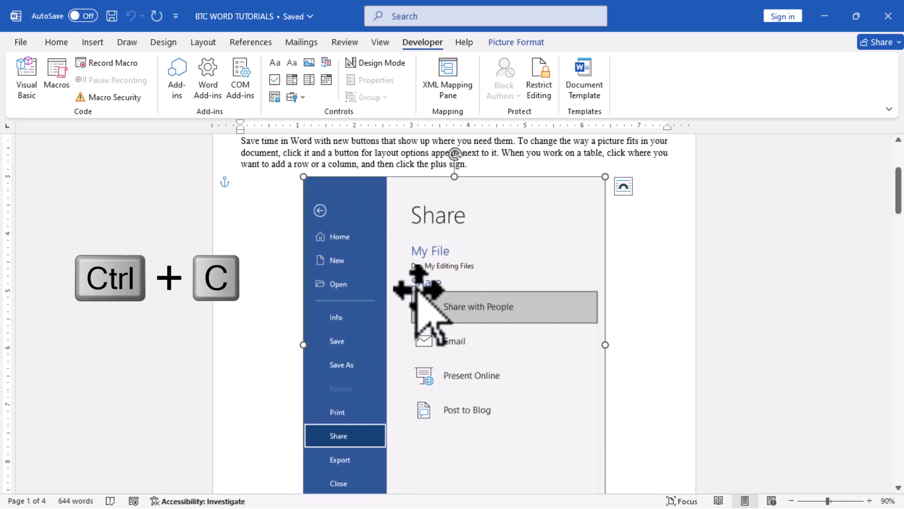
Step: Return to Document1 and paste the copied Share screen picture below the introduction picture
{"action": "key", "text": "alt+Tab"}
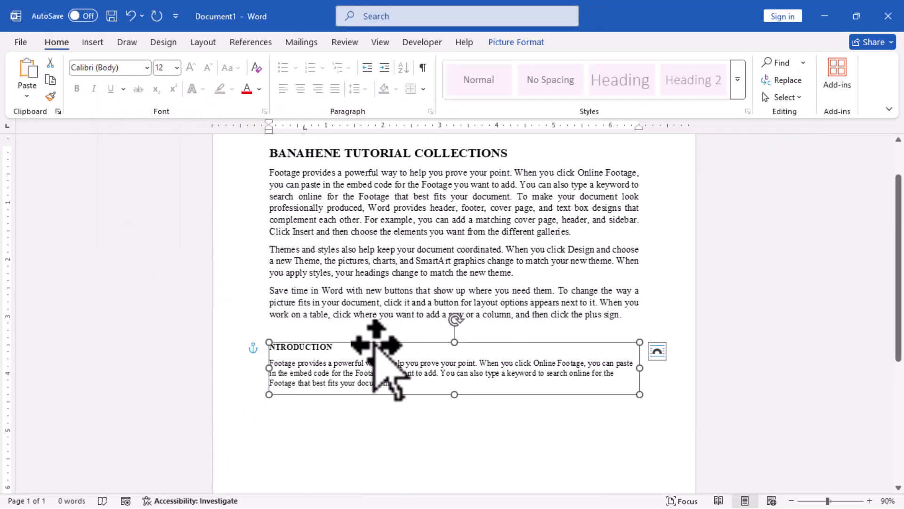
{"action": "scroll", "coordinate": [375, 339], "scroll_direction": "down", "scroll_amount": 3}
{"action": "left_click", "coordinate": [333, 360]}
{"action": "left_click", "coordinate": [308, 339]}
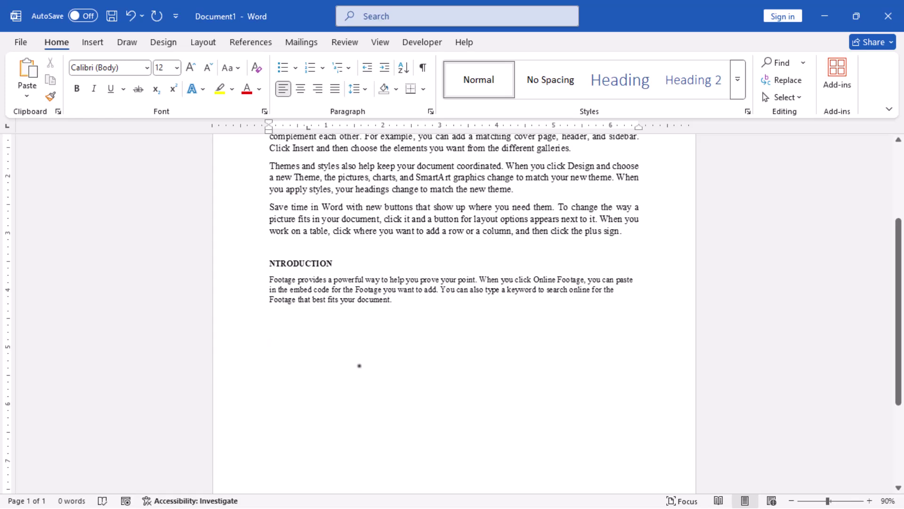
{"action": "key", "text": "ctrl+v"}
{"action": "left_click", "coordinate": [612, 282]}
{"action": "scroll", "coordinate": [611, 284], "scroll_direction": "down", "scroll_amount": 2}
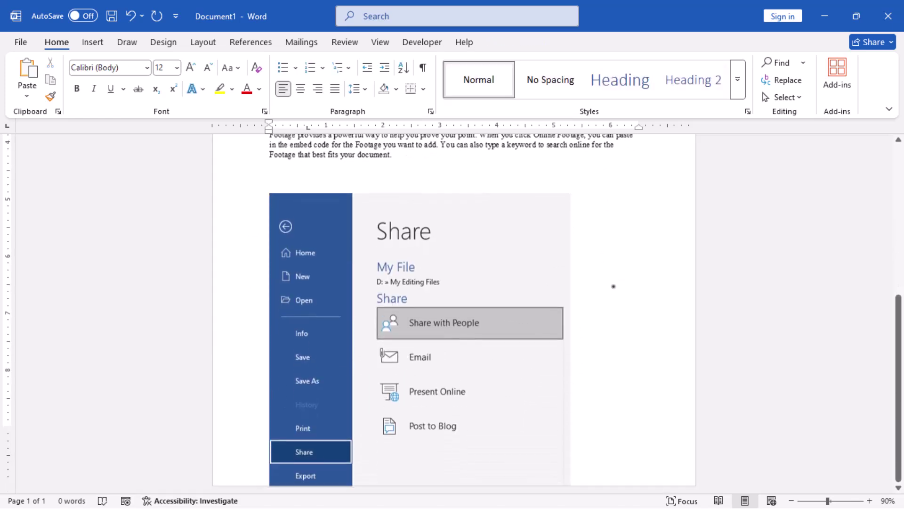
Step: Select both text pictures and the Share screen picture together and save them in the Pictures folder as JPEG File Interchange Format
{"action": "scroll", "coordinate": [591, 385], "scroll_direction": "up", "scroll_amount": 8}
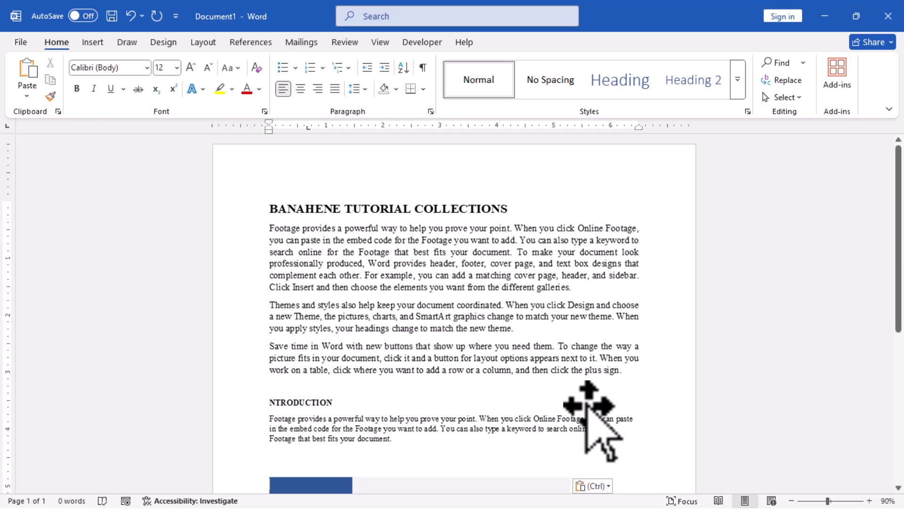
{"action": "scroll", "coordinate": [535, 354], "scroll_direction": "down", "scroll_amount": 2}
{"action": "left_click", "coordinate": [436, 238]}
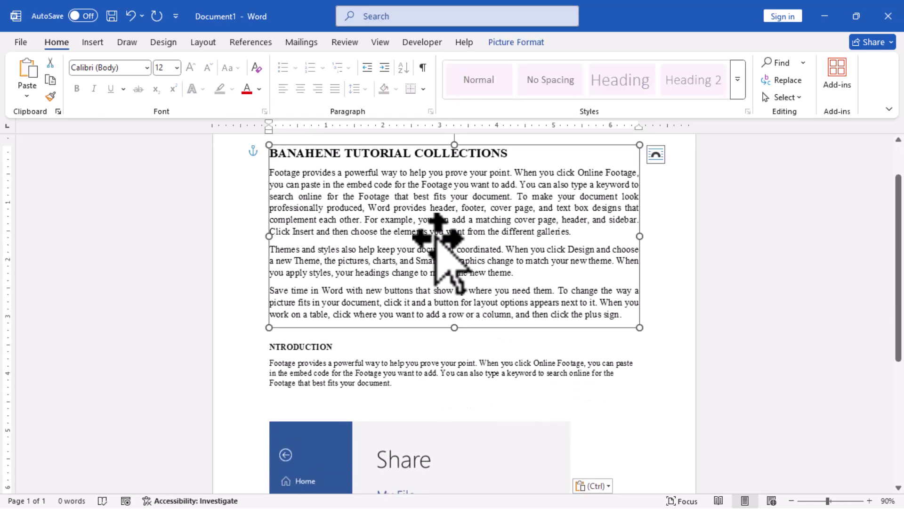
{"action": "scroll", "coordinate": [482, 315], "scroll_direction": "down", "scroll_amount": 3}
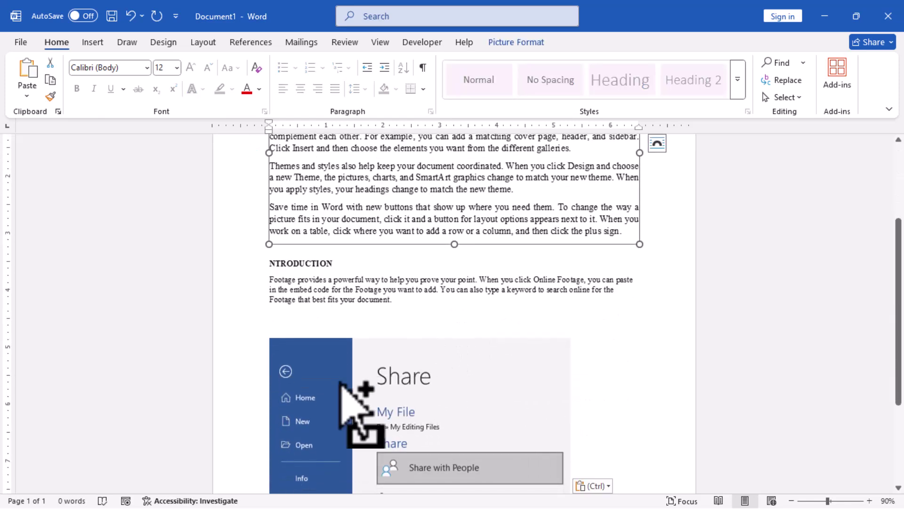
{"action": "left_click", "coordinate": [340, 382], "text": "ctrl"}
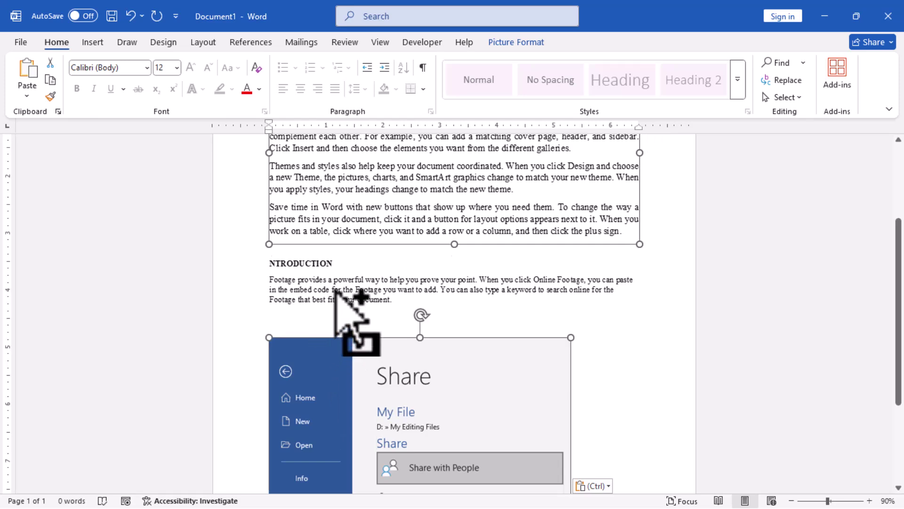
{"action": "left_click", "coordinate": [335, 291], "text": "ctrl"}
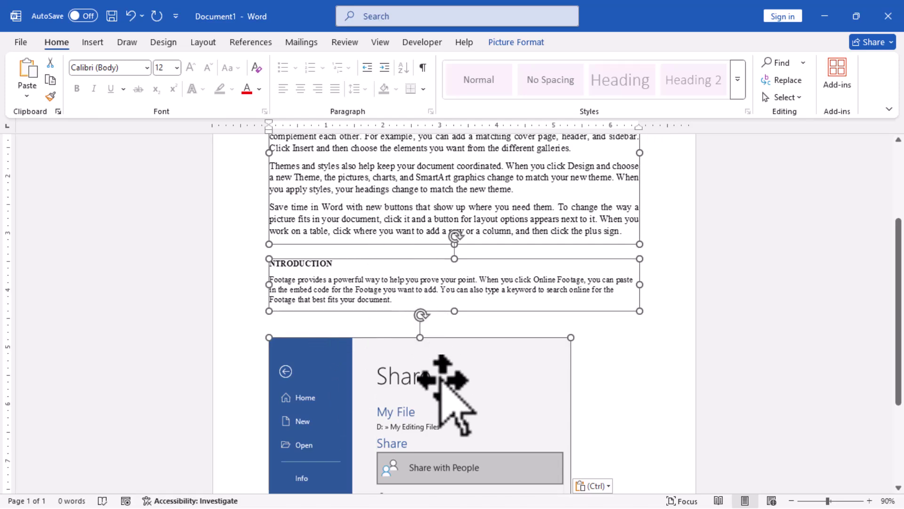
{"action": "scroll", "coordinate": [441, 379], "scroll_direction": "up", "scroll_amount": 4}
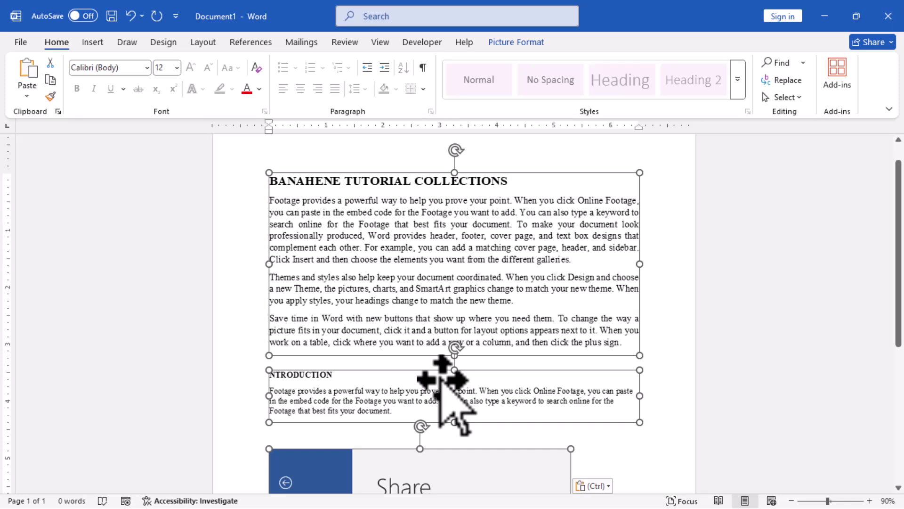
{"action": "right_click", "coordinate": [399, 260]}
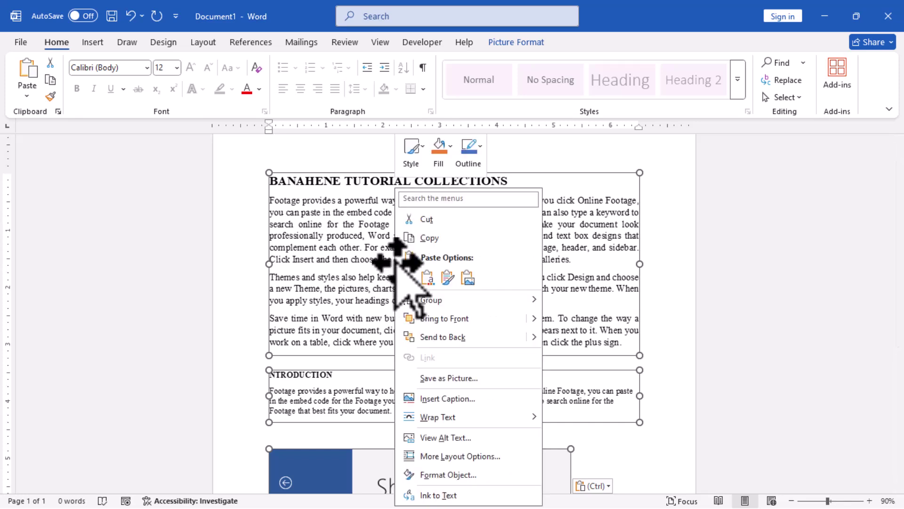
{"action": "left_click", "coordinate": [453, 378]}
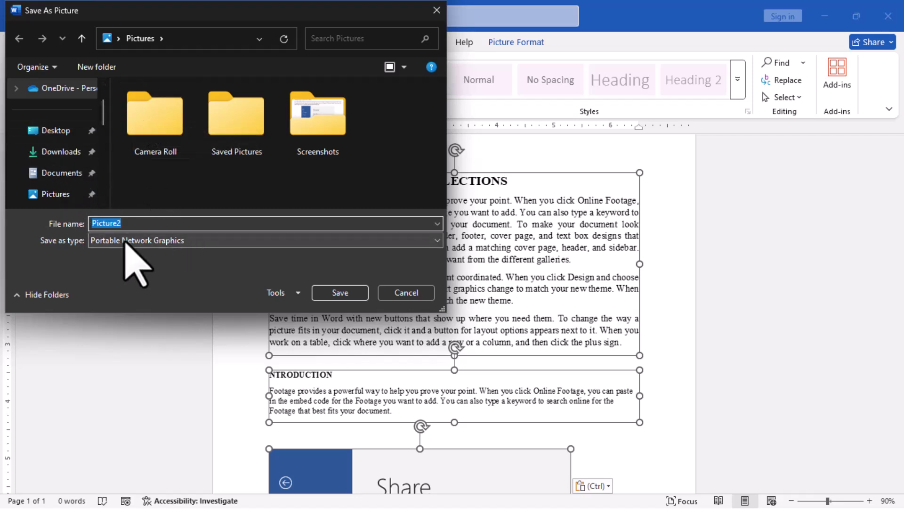
{"action": "left_click", "coordinate": [197, 241]}
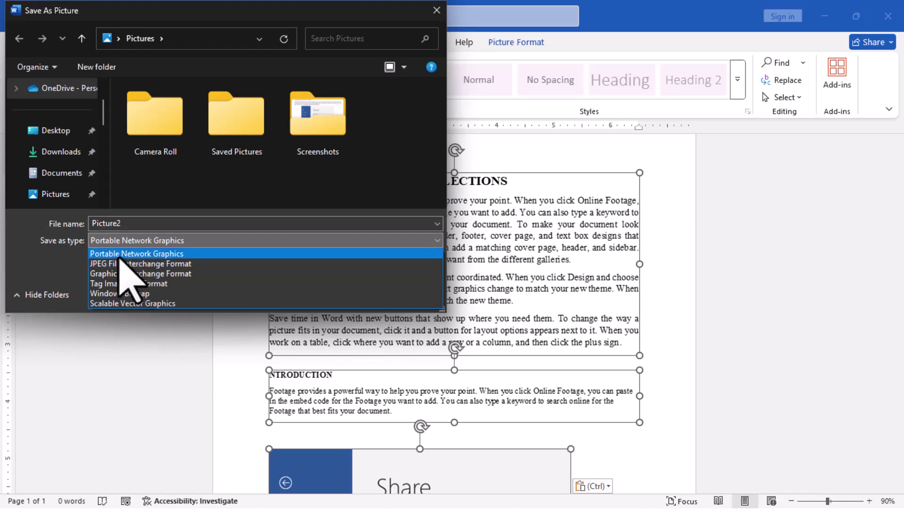
{"action": "left_click", "coordinate": [131, 264]}
{"action": "left_click", "coordinate": [340, 292]}
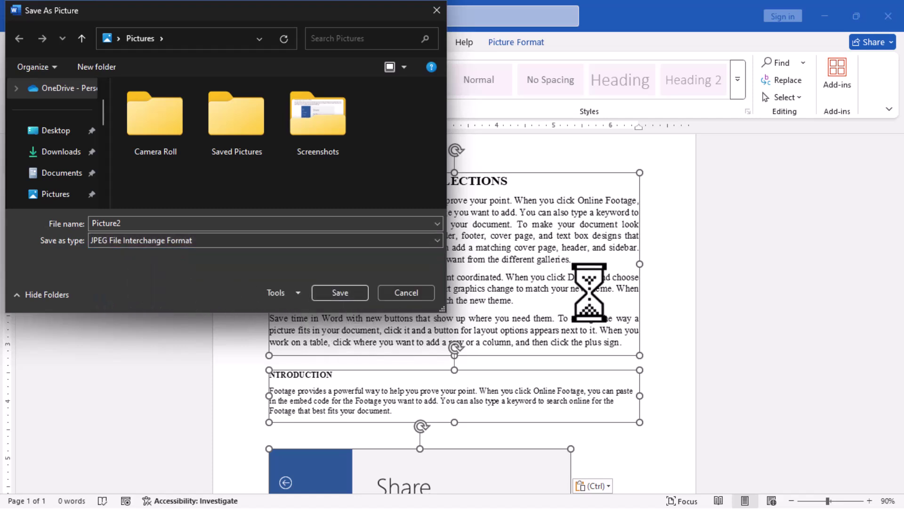